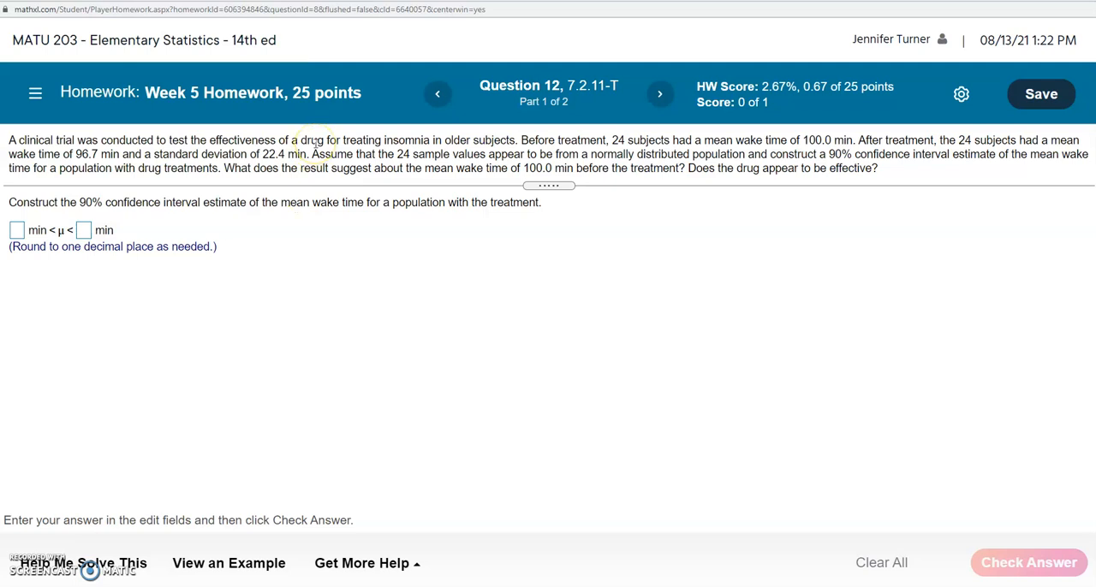
# Open StatCrunch from the homework's help resources and position its window so the question text stays readable beside it.
pyautogui.click(336, 568)
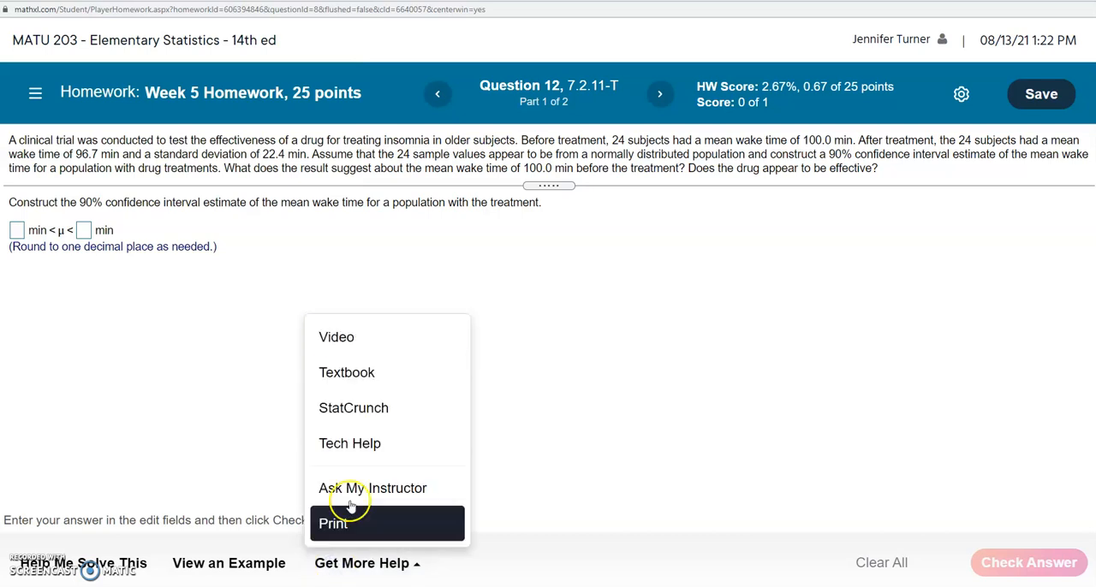
pyautogui.click(359, 409)
pyautogui.moveTo(482, 35); pyautogui.dragTo(587, 39)
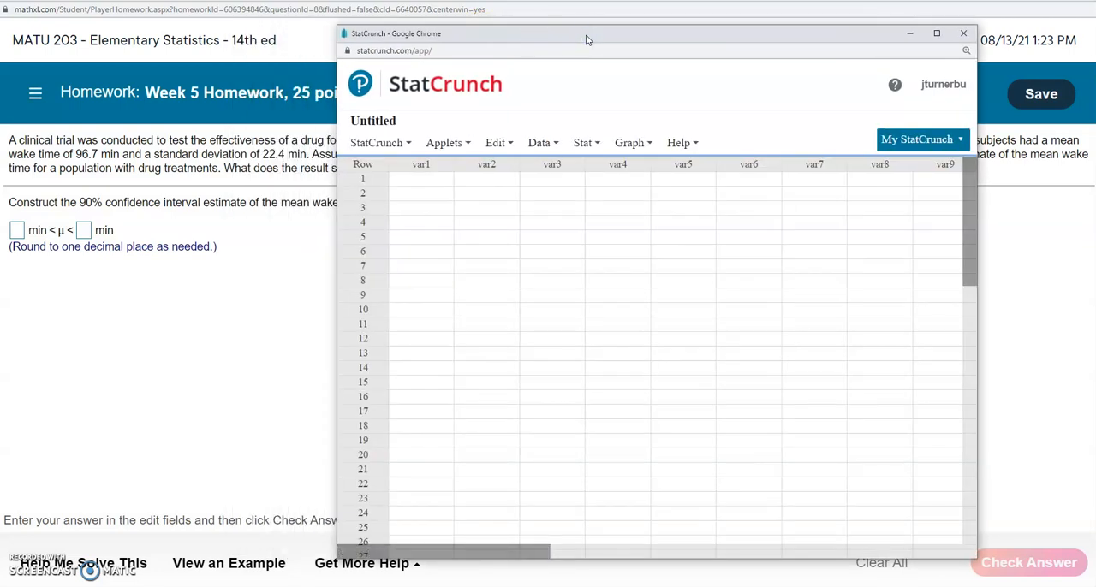
pyautogui.click(263, 345)
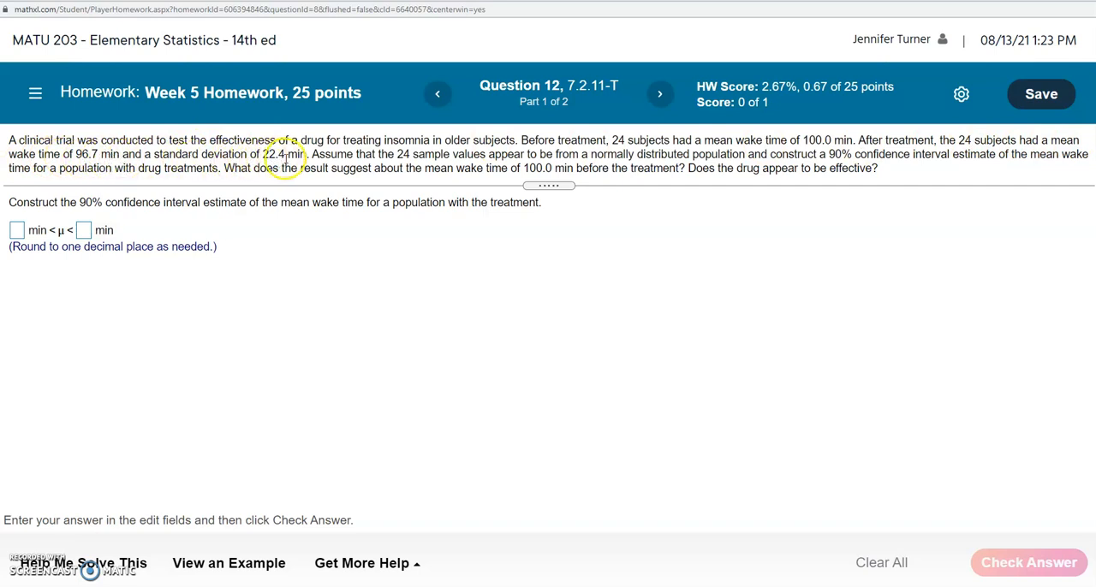
pyautogui.hotkey('alt', 'Tab')
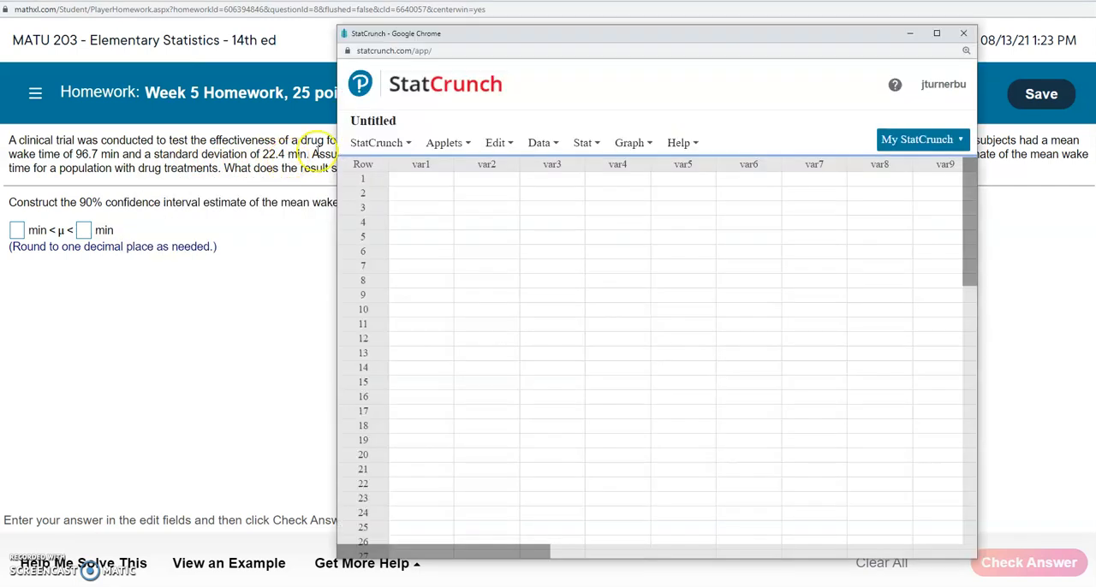
pyautogui.moveTo(688, 39); pyautogui.dragTo(814, 37)
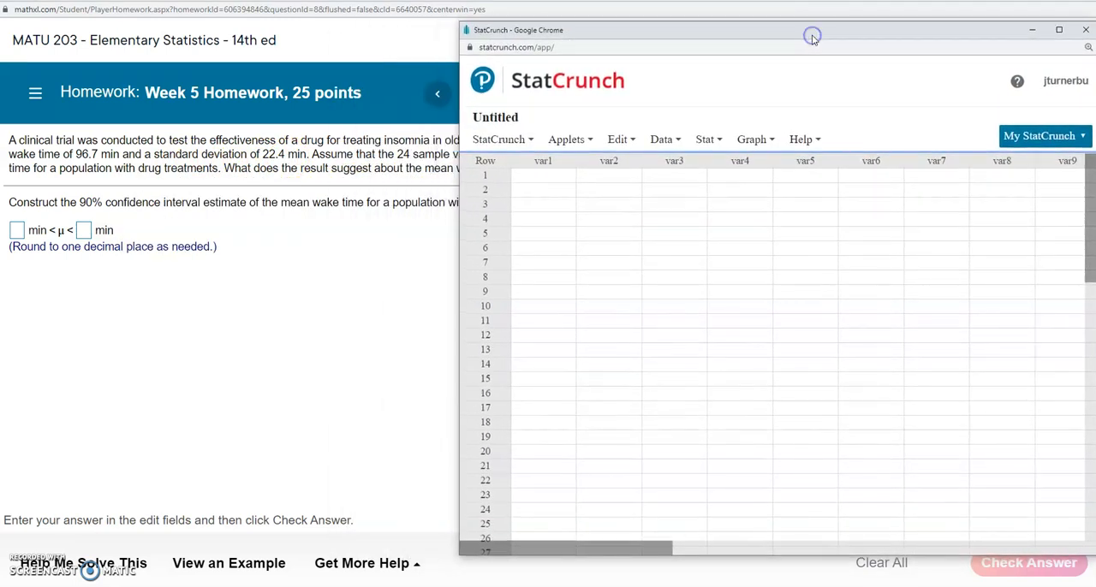
# Set up a one-sample T analysis from summary data with sample mean 96.7, standard deviation 22.4 and sample size 24.
pyautogui.click(707, 140)
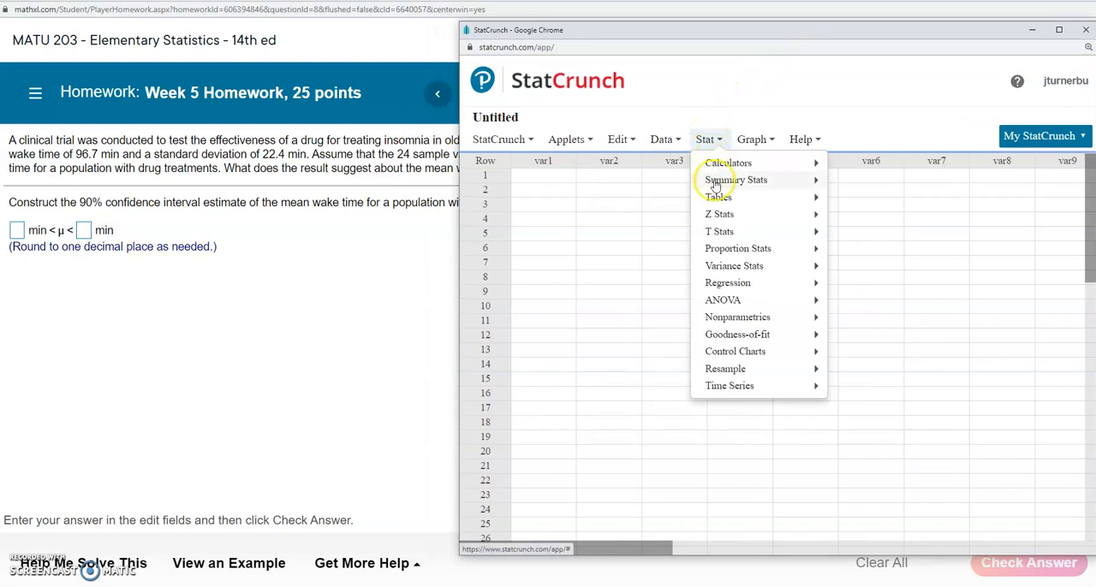
pyautogui.moveTo(721, 233)
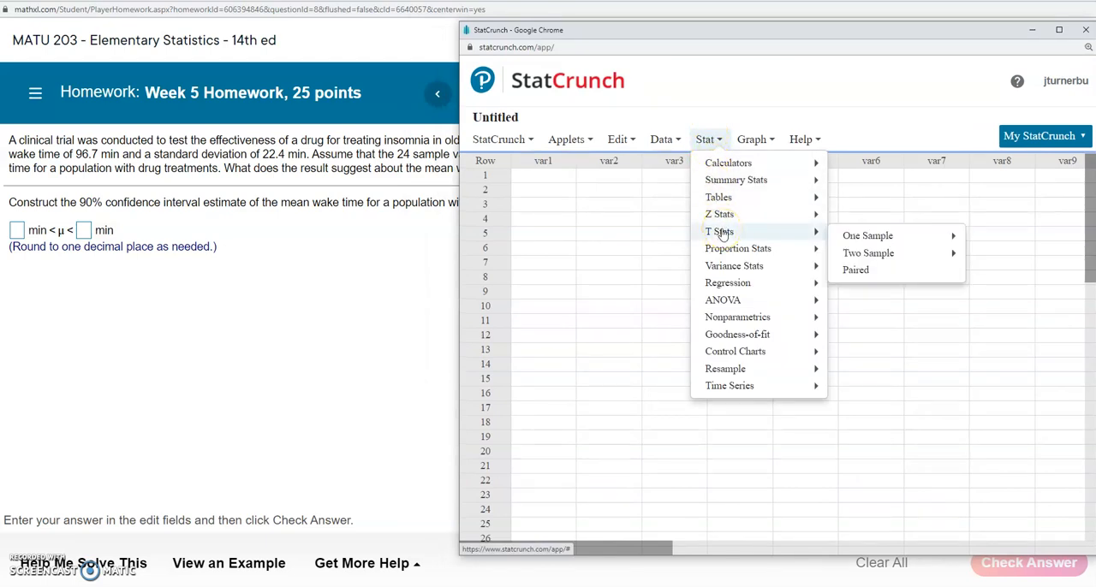
pyautogui.click(866, 237)
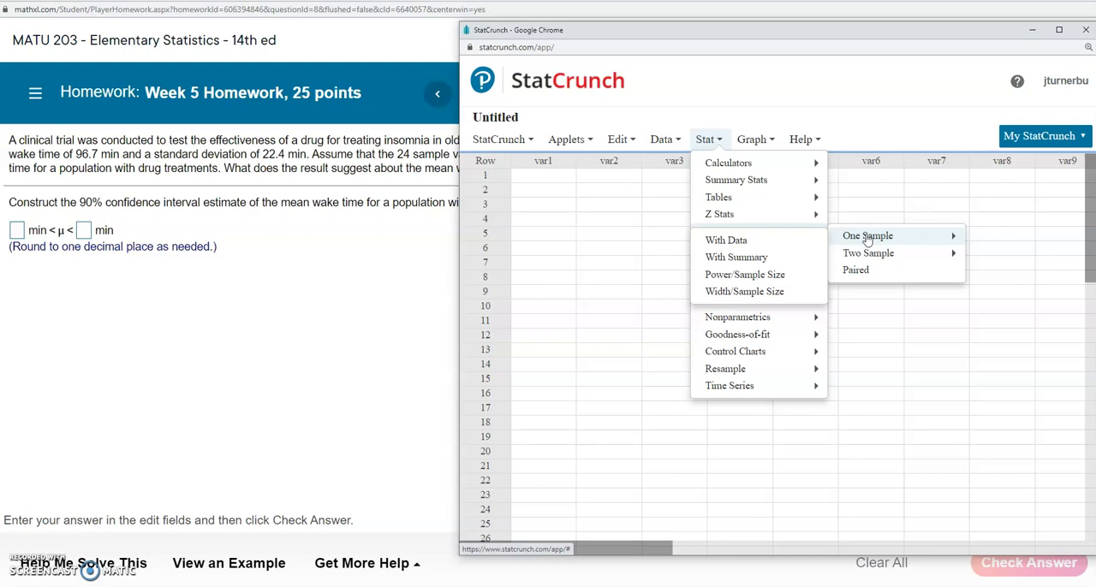
pyautogui.click(756, 258)
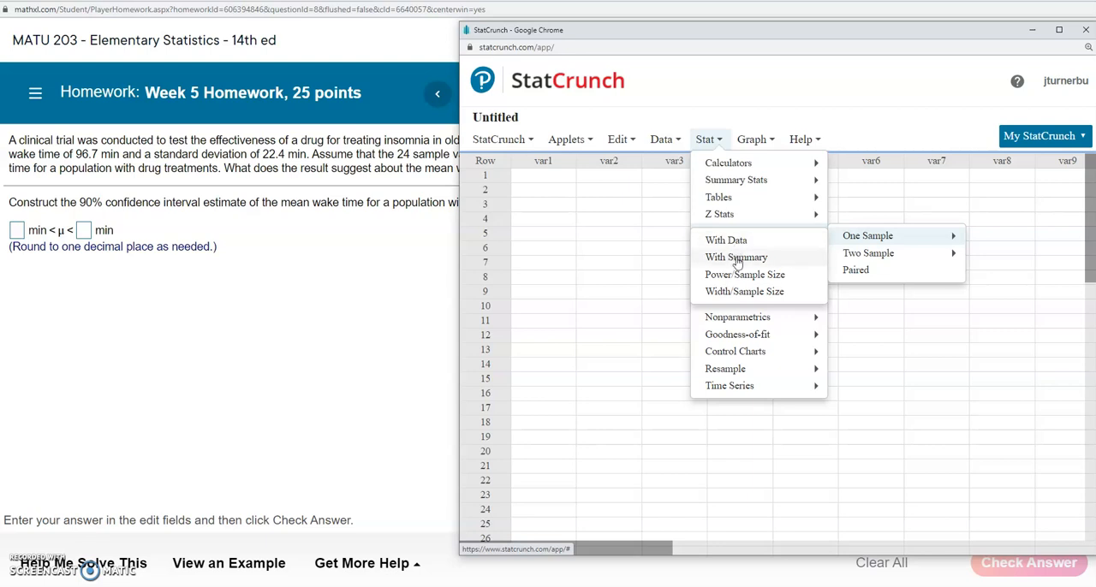
pyautogui.click(737, 259)
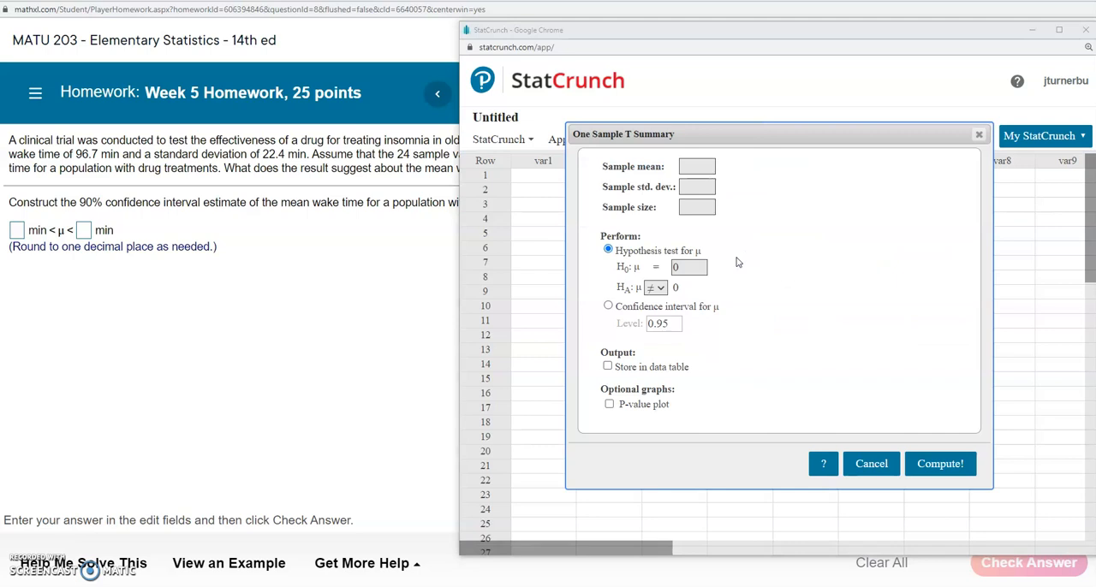
pyautogui.click(696, 164)
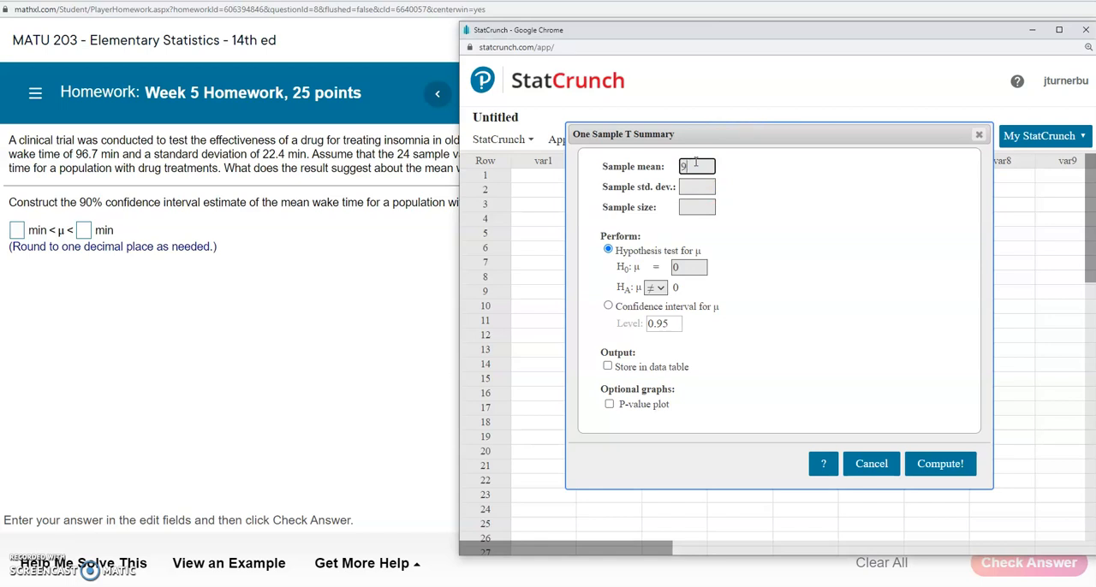
pyautogui.click(700, 187)
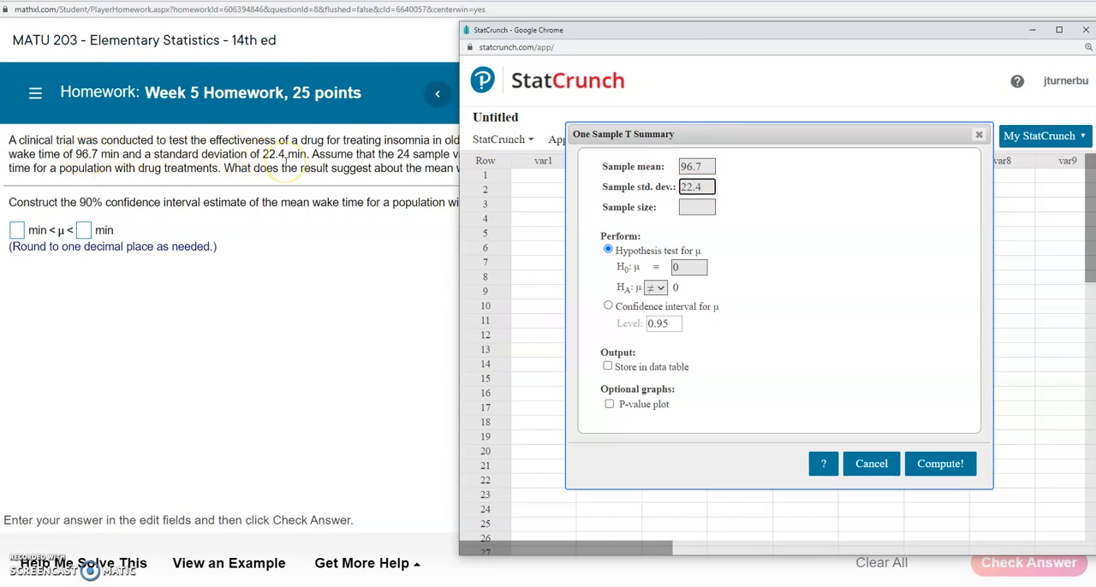
pyautogui.click(697, 206)
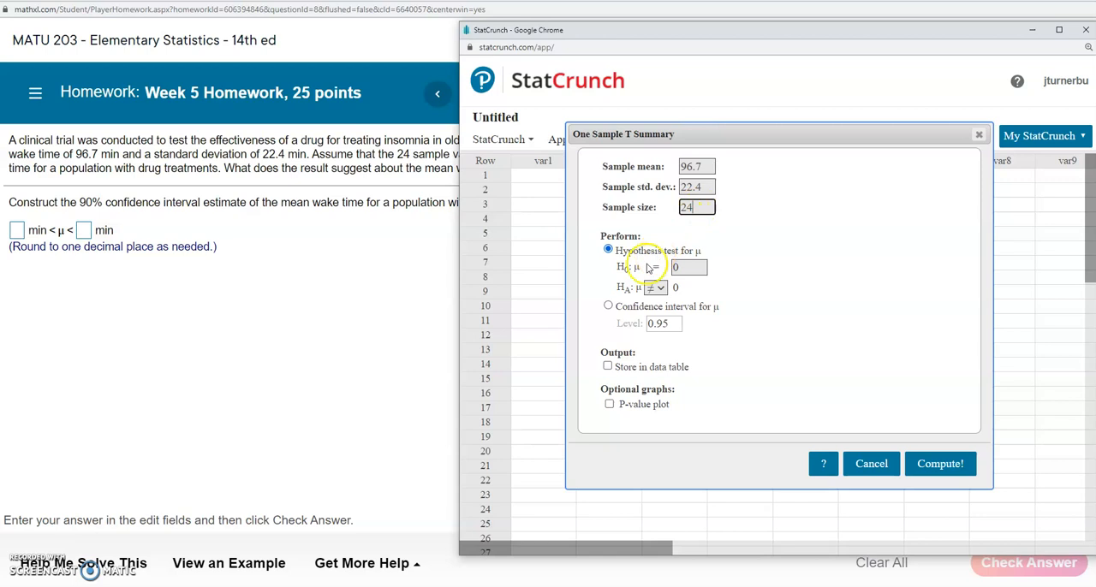
# Choose the confidence interval for μ instead of the hypothesis test and compute it at level 0.90.
pyautogui.click(608, 307)
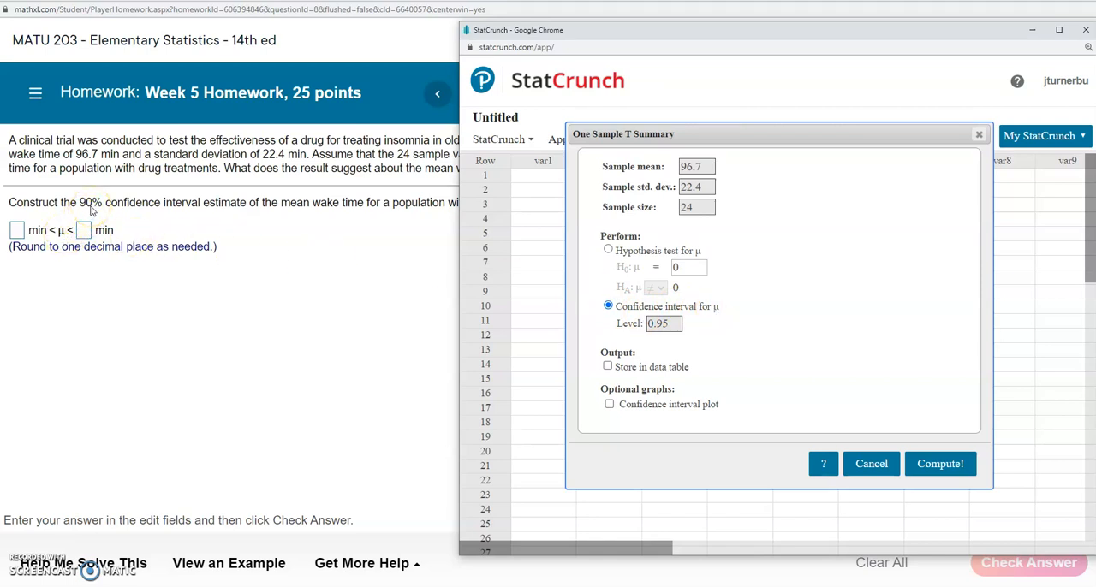
pyautogui.doubleClick(656, 325)
pyautogui.write('0.9')
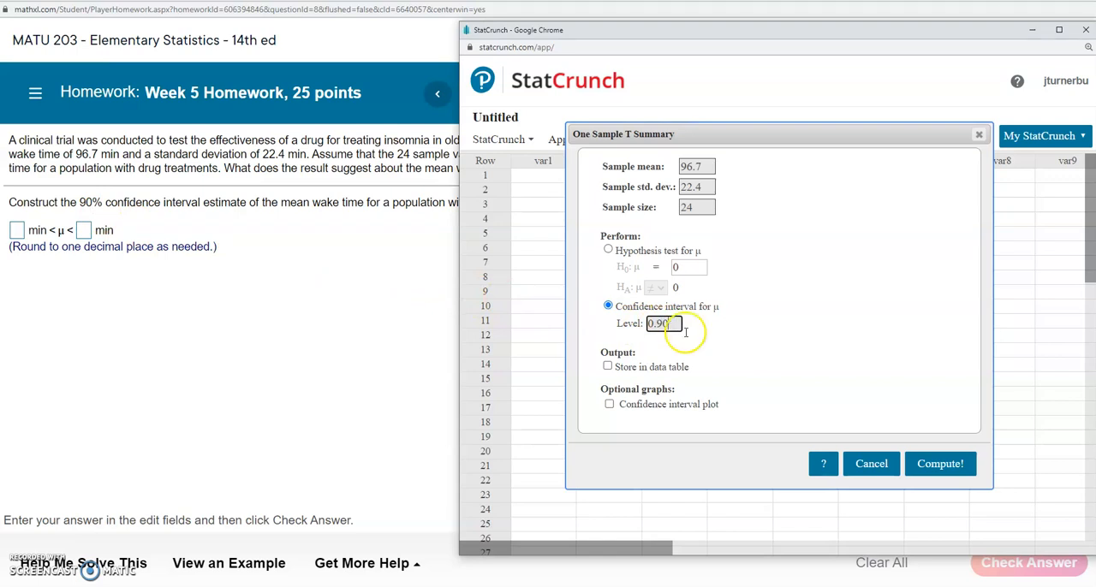
pyautogui.click(937, 463)
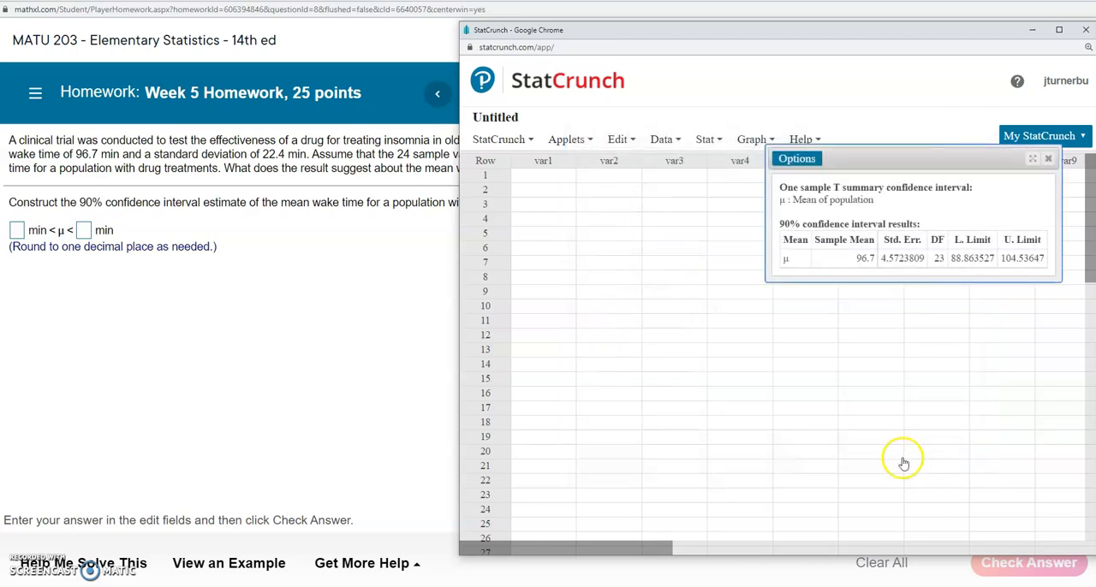
# Copy the lower limit from the StatCrunch confidence interval results into the lower-bound answer field of the homework question.
pyautogui.moveTo(946, 154); pyautogui.dragTo(695, 198)
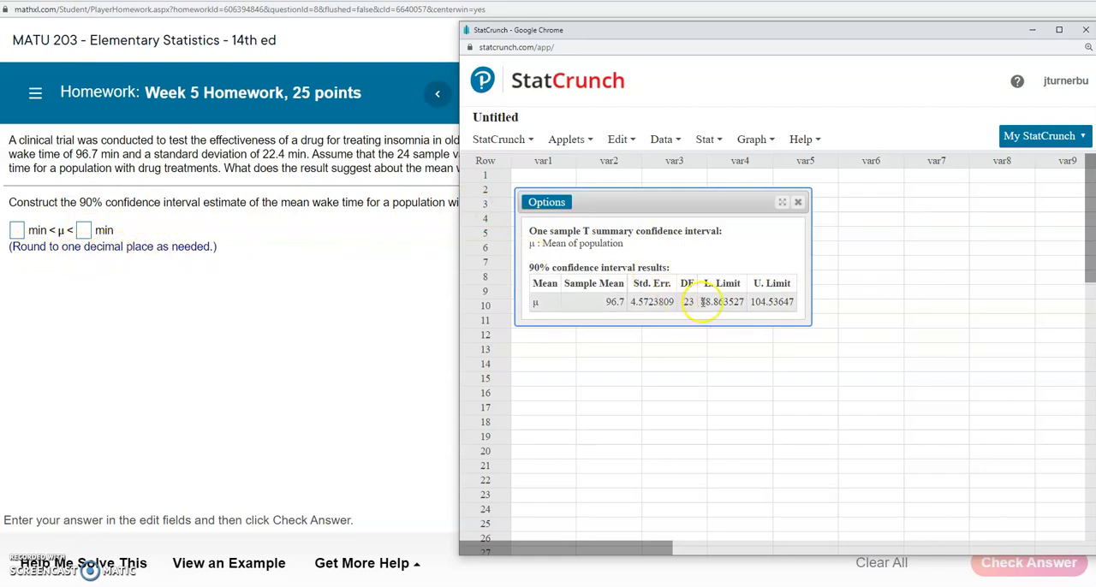
pyautogui.moveTo(701, 301); pyautogui.dragTo(733, 301)
pyautogui.rightClick(738, 301)
pyautogui.click(749, 311)
pyautogui.click(17, 231)
pyautogui.rightClick(17, 231)
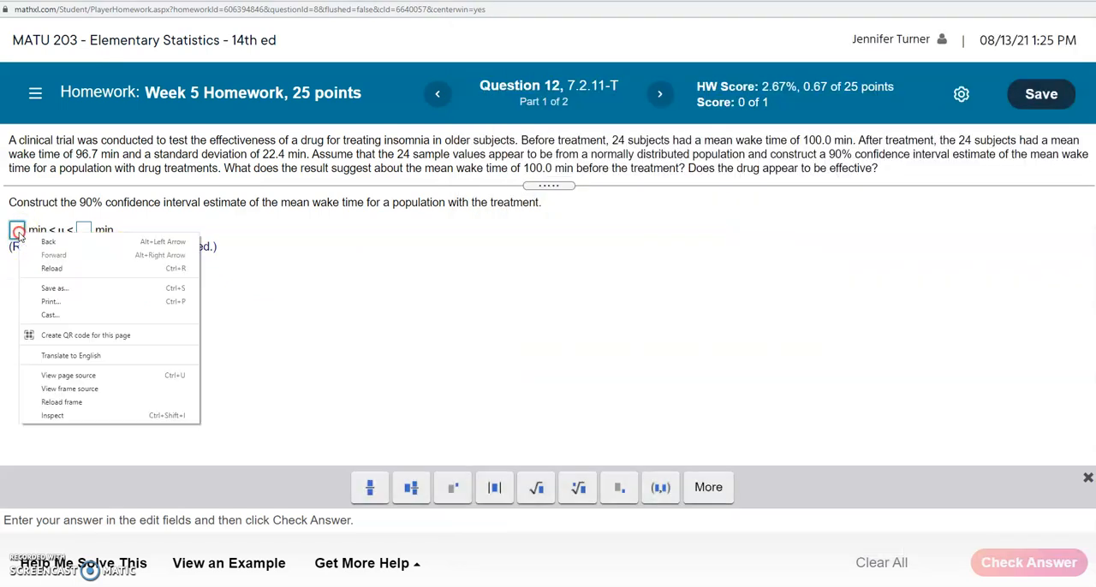
pyautogui.click(17, 230)
pyautogui.hotkey('ctrl', 'v')
# Copy the upper limit from the StatCrunch confidence interval results into the upper-bound answer field of the homework question.
pyautogui.hotkey('alt', 'Tab')
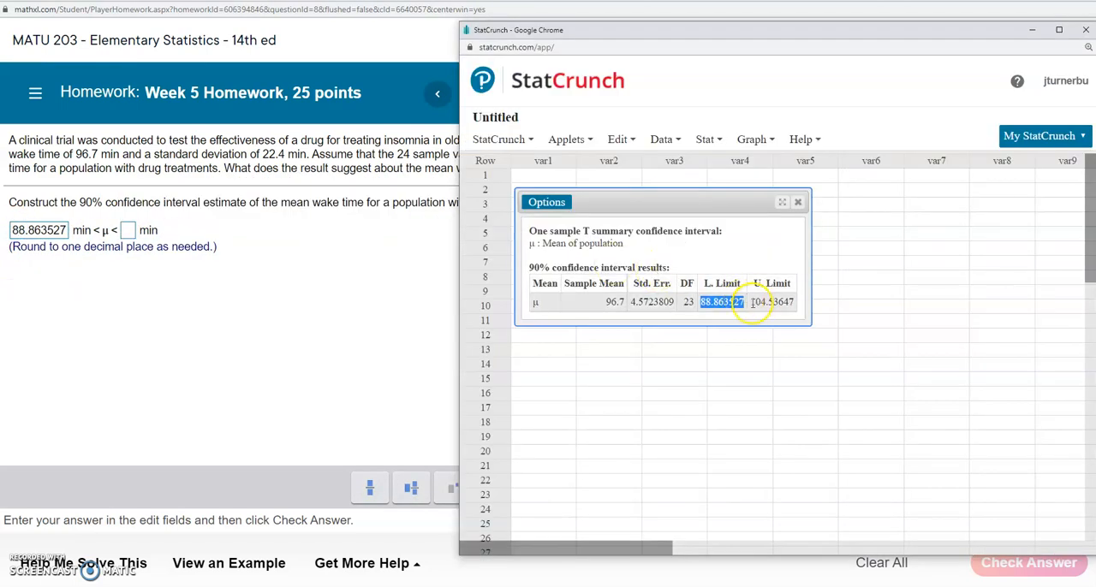
pyautogui.moveTo(750, 301)
pyautogui.mouseDown()
pyautogui.moveTo(794, 302)
pyautogui.moveTo(755, 302)
pyautogui.mouseUp()
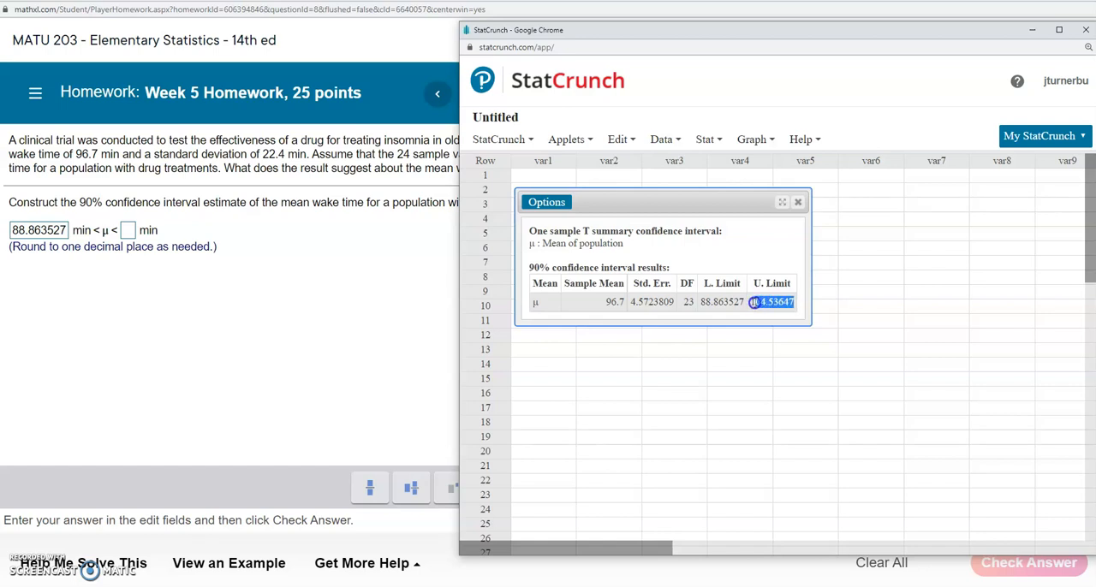
pyautogui.rightClick(751, 301)
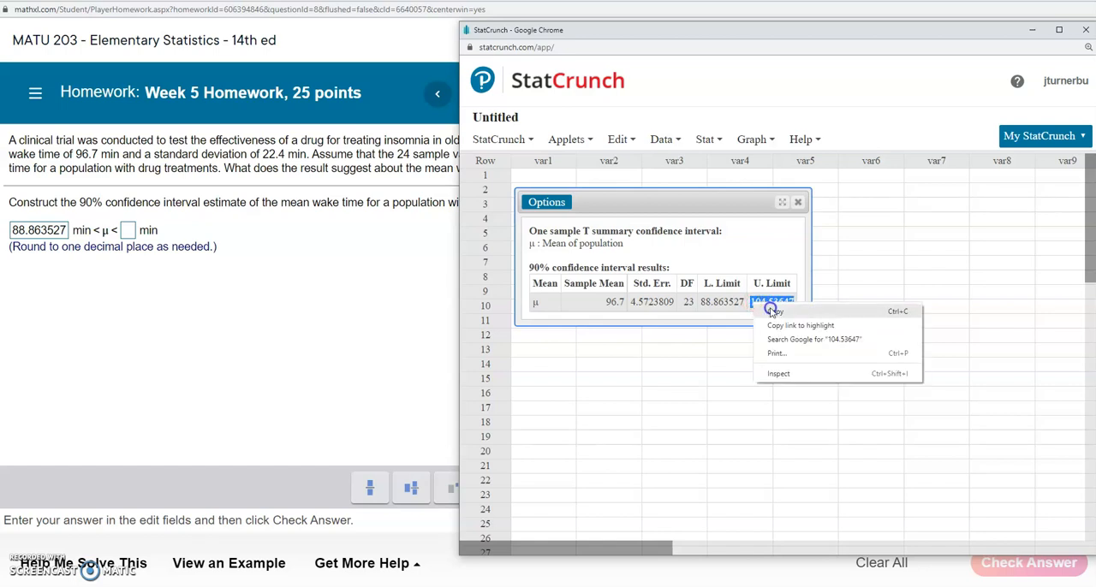
pyautogui.click(775, 311)
pyautogui.click(125, 229)
pyautogui.hotkey('ctrl', 'v')
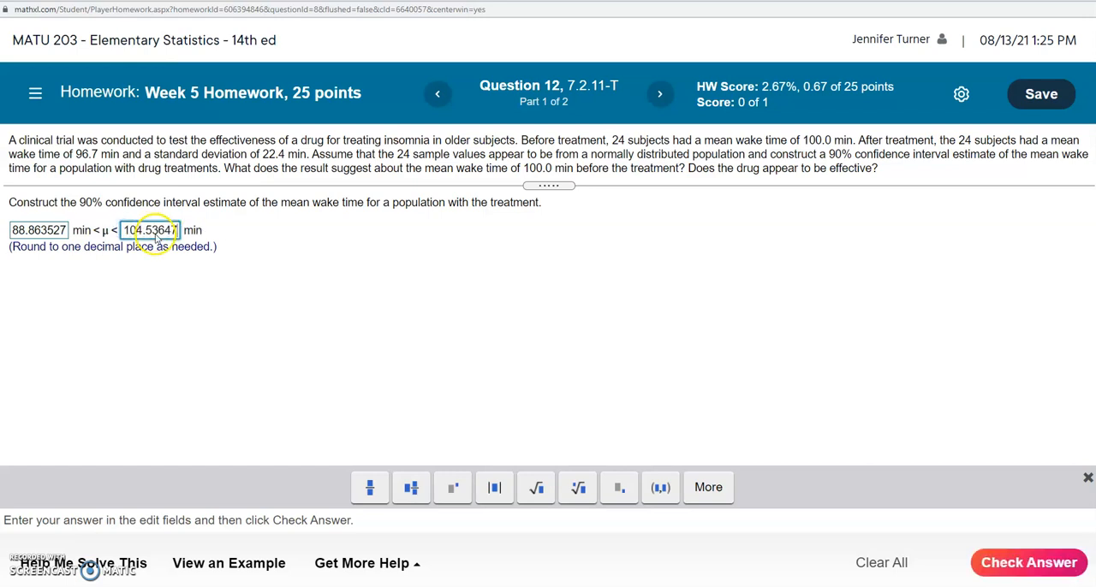
# Round the lower bound of the confidence interval answer to 88.9.
pyautogui.click(63, 230)
pyautogui.press('BackSpace')
pyautogui.press('BackSpace')
pyautogui.press('BackSpace')
pyautogui.press('BackSpace')
pyautogui.press('BackSpace')
pyautogui.press('BackSpace')
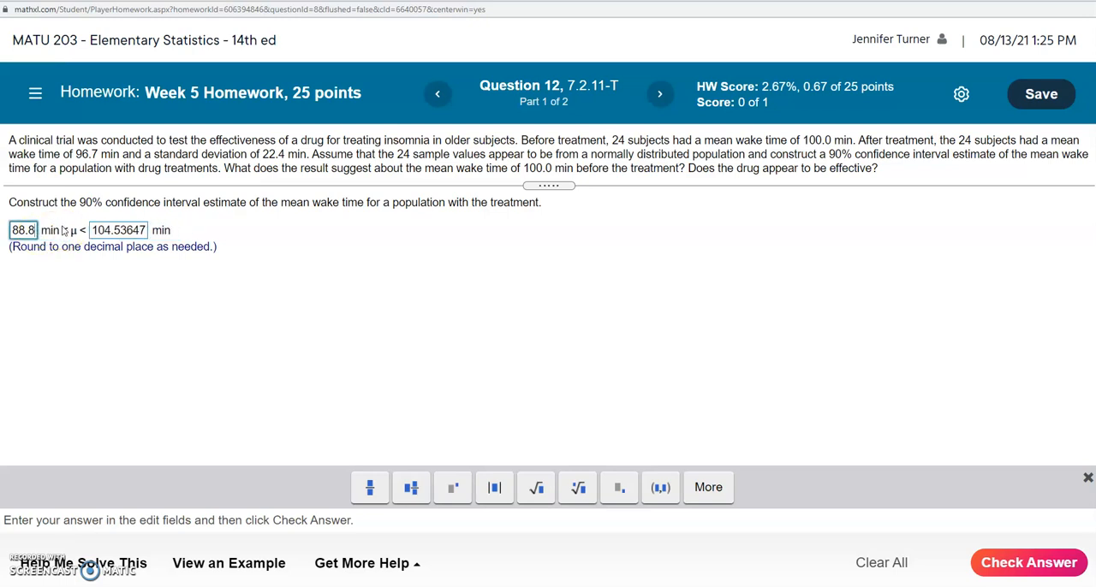
pyautogui.write('9')
# Round the upper bound of the interval to 104.5, check the answer and continue to part 2 of the question.
pyautogui.click(143, 236)
pyautogui.press('BackSpace')
pyautogui.press('BackSpace')
pyautogui.press('BackSpace')
pyautogui.press('BackSpace')
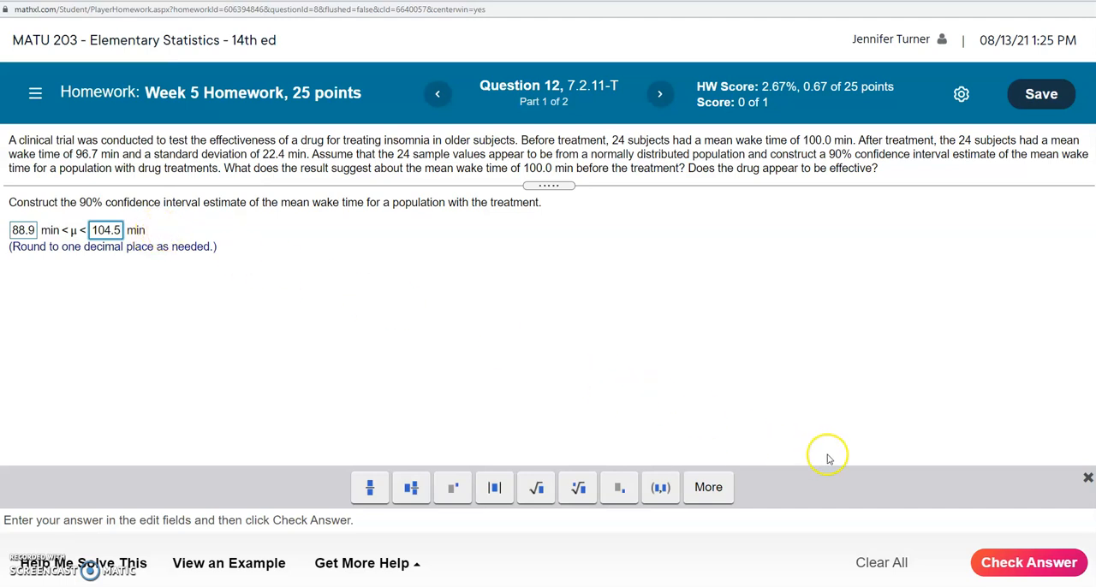
pyautogui.click(1016, 565)
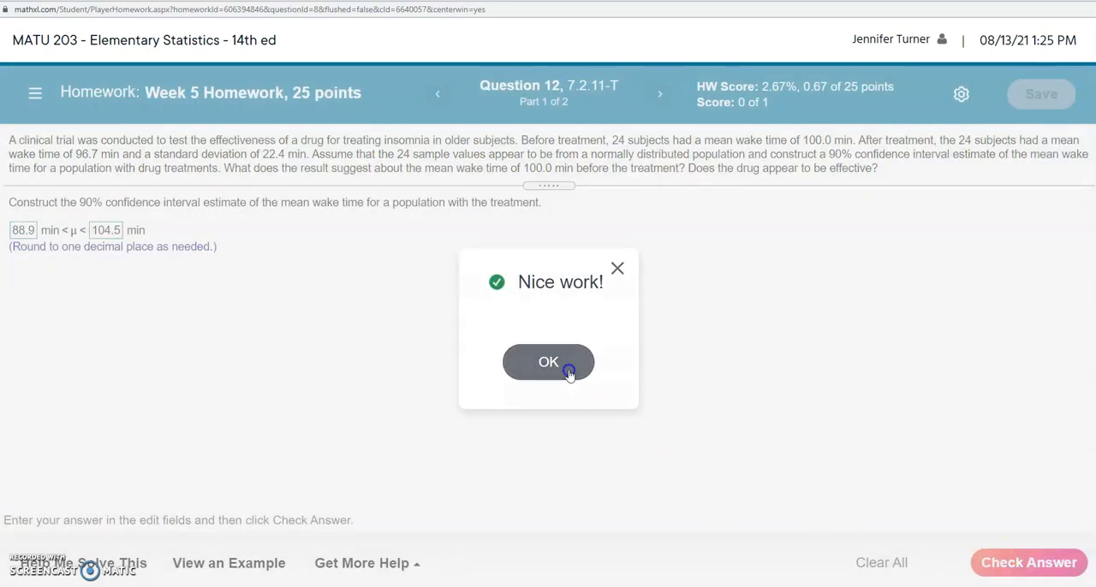
pyautogui.click(569, 375)
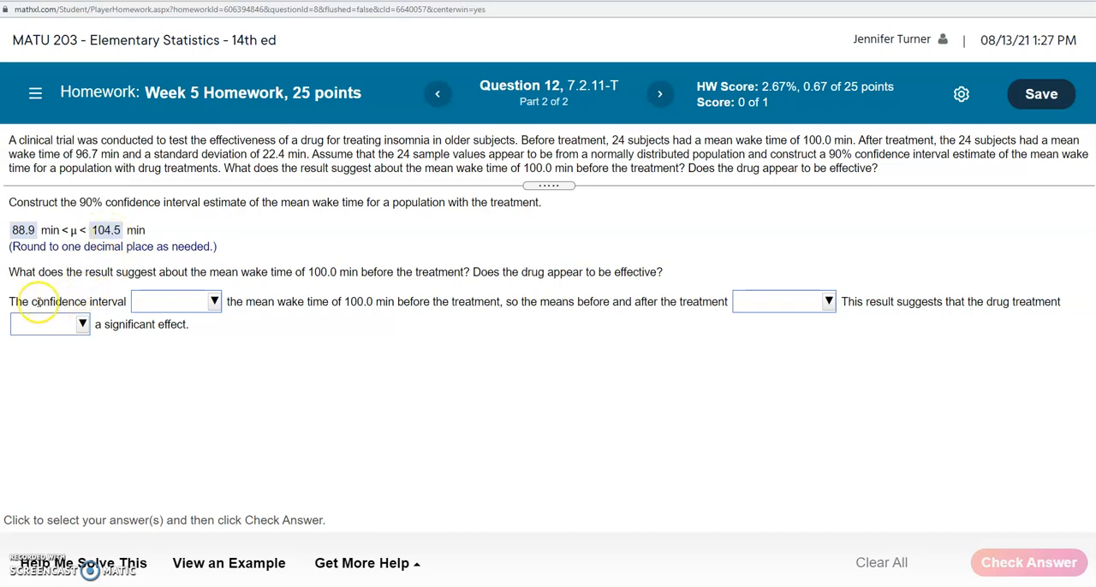
# Complete the conclusion statement with "includes", "could be the same." and "does not have" in its three blanks.
pyautogui.click(185, 303)
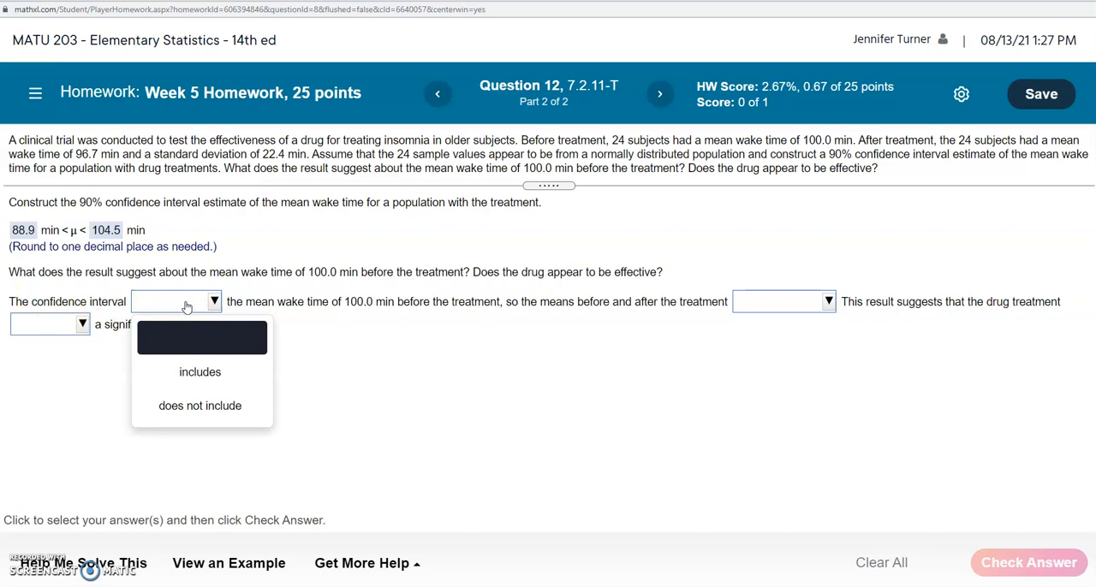
pyautogui.click(202, 377)
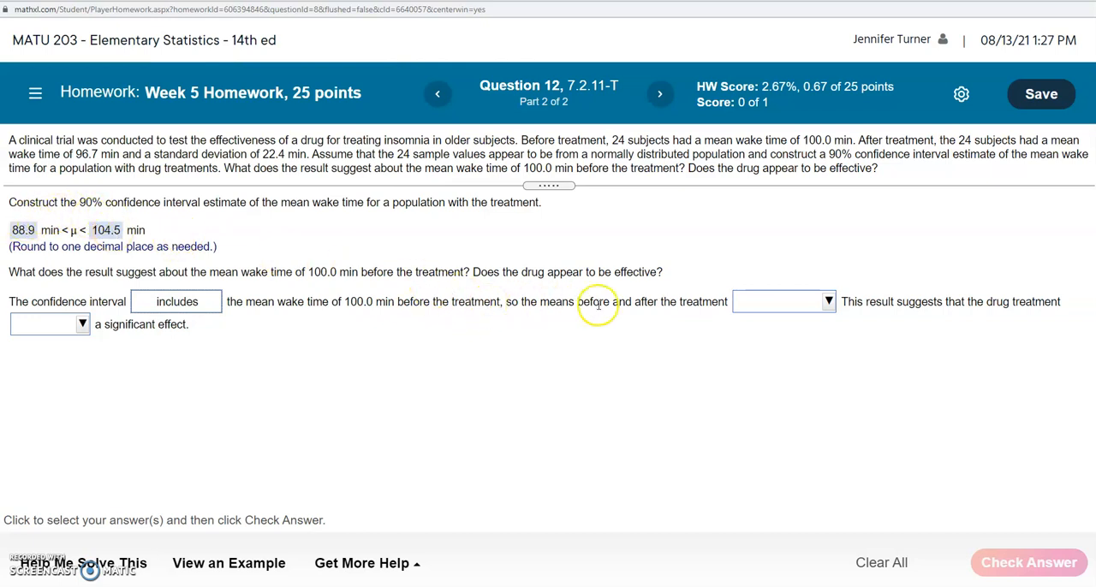
pyautogui.click(780, 302)
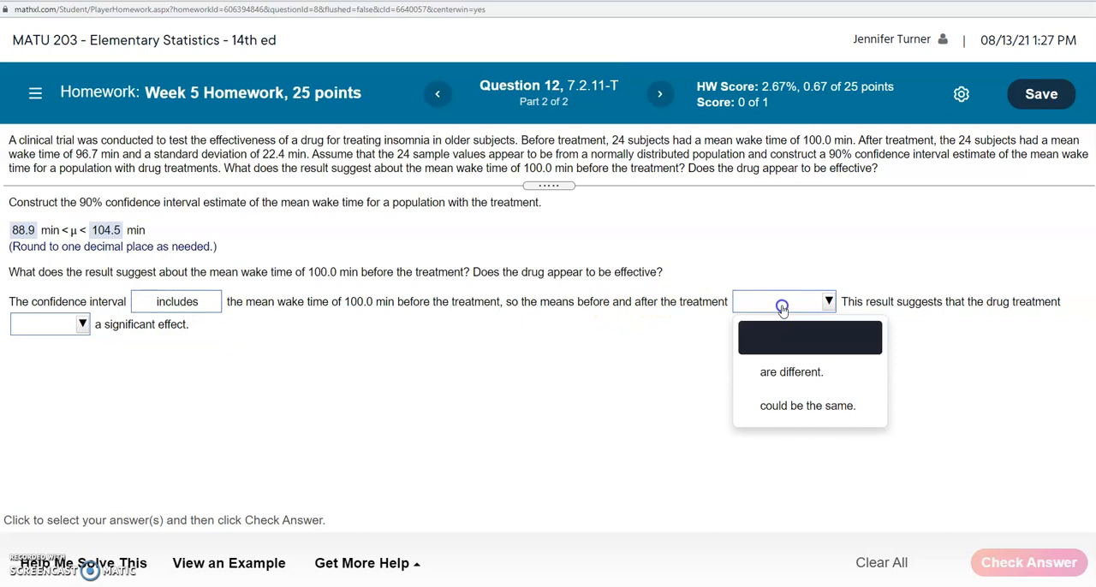
pyautogui.click(804, 407)
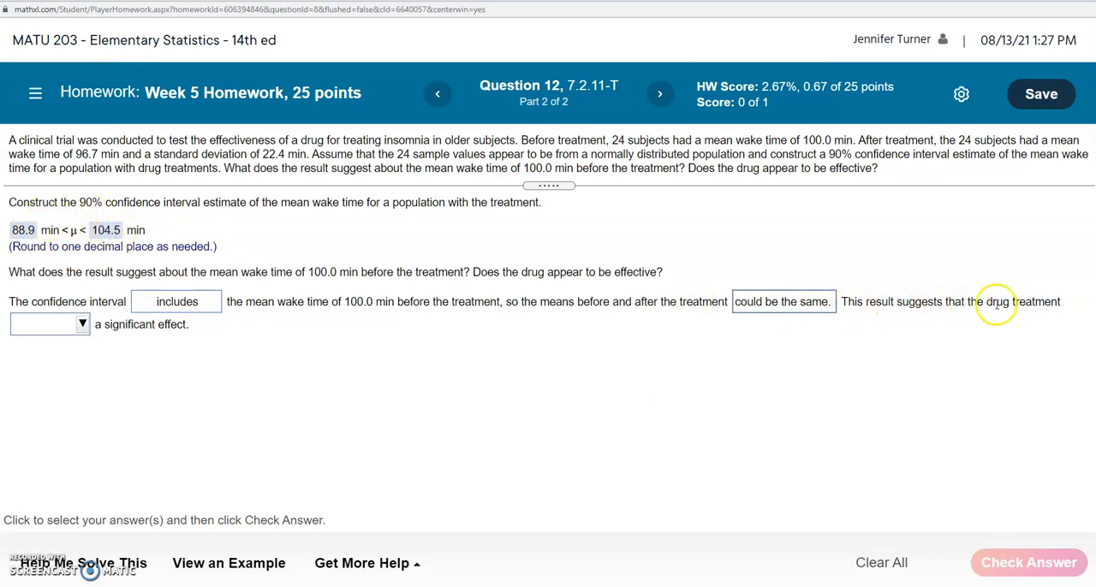
pyautogui.click(41, 324)
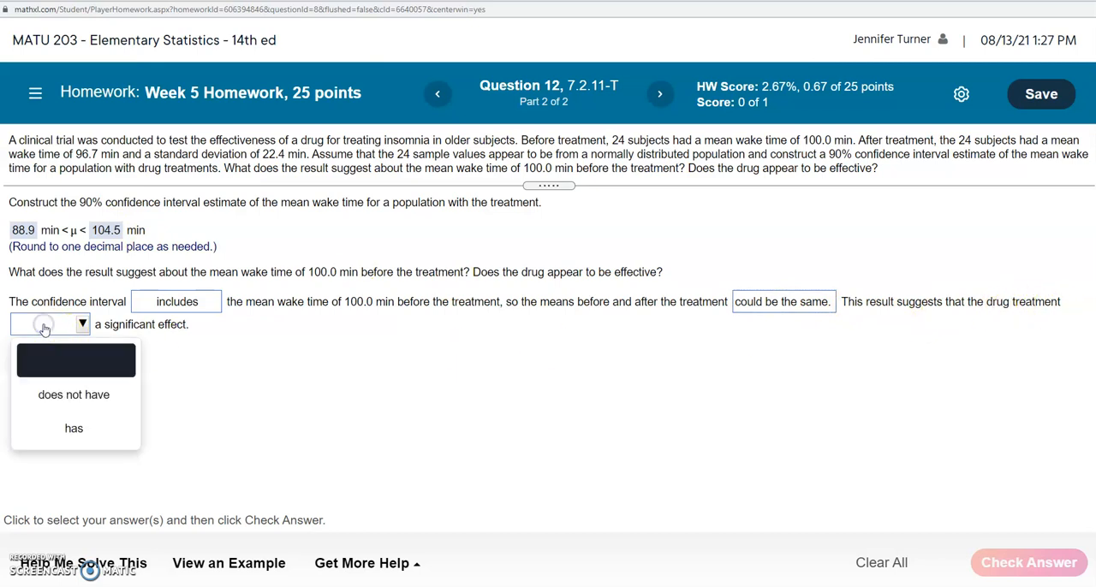
pyautogui.click(60, 395)
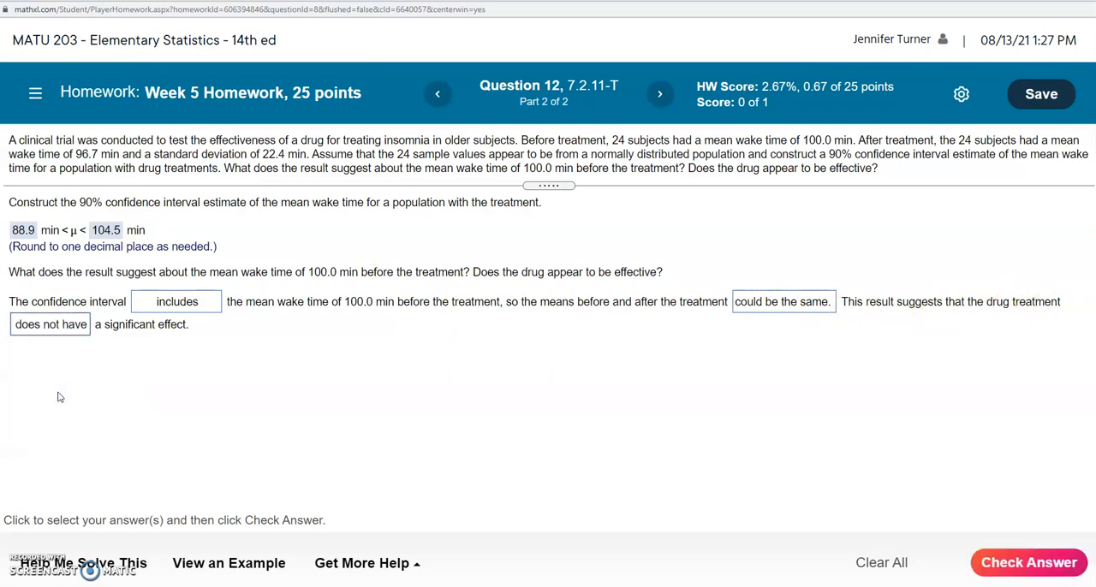